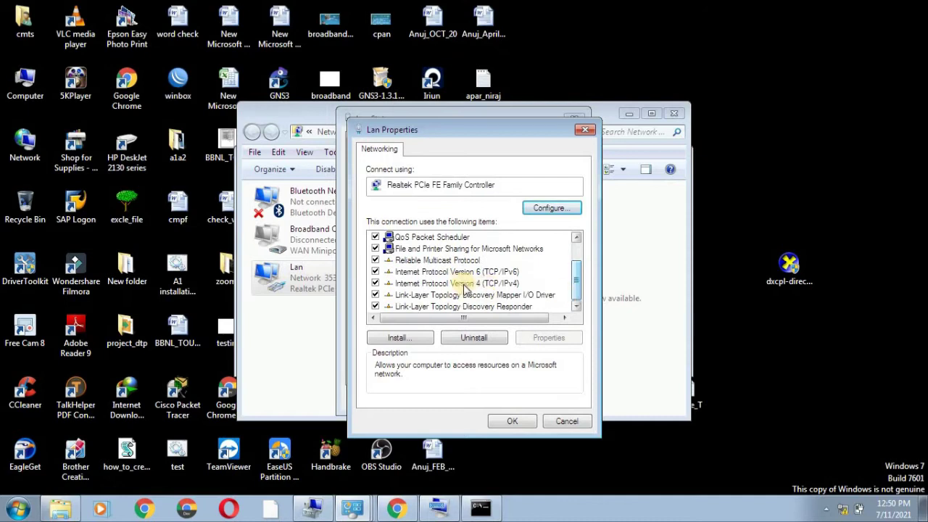
Give the Lan adapter's IPv4 a static address of 192.168.1.200 with mask 255.255.255.0.
click(451, 284)
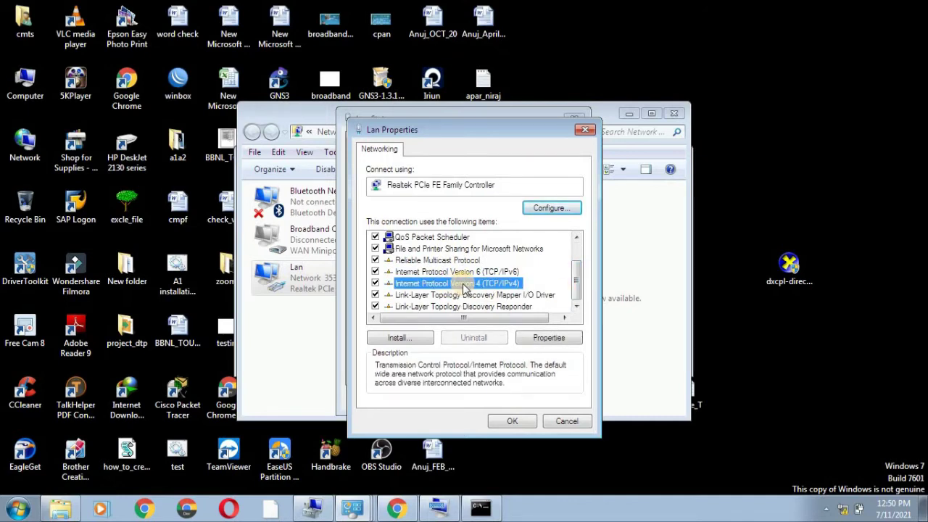
double_click(464, 286)
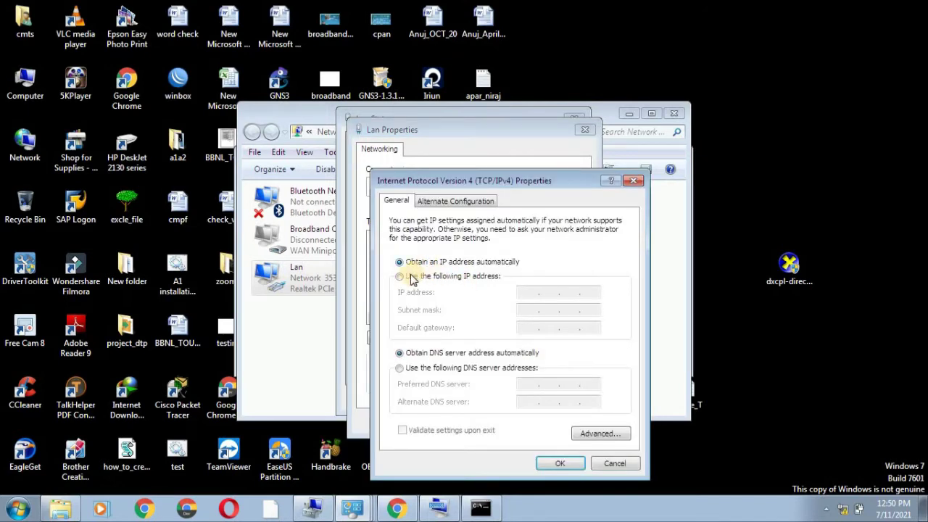
click(400, 276)
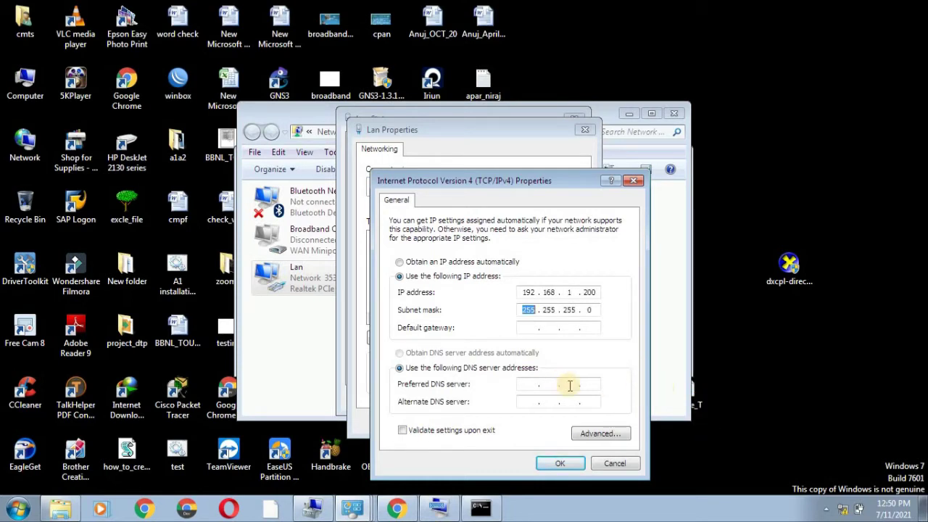
click(558, 463)
click(514, 422)
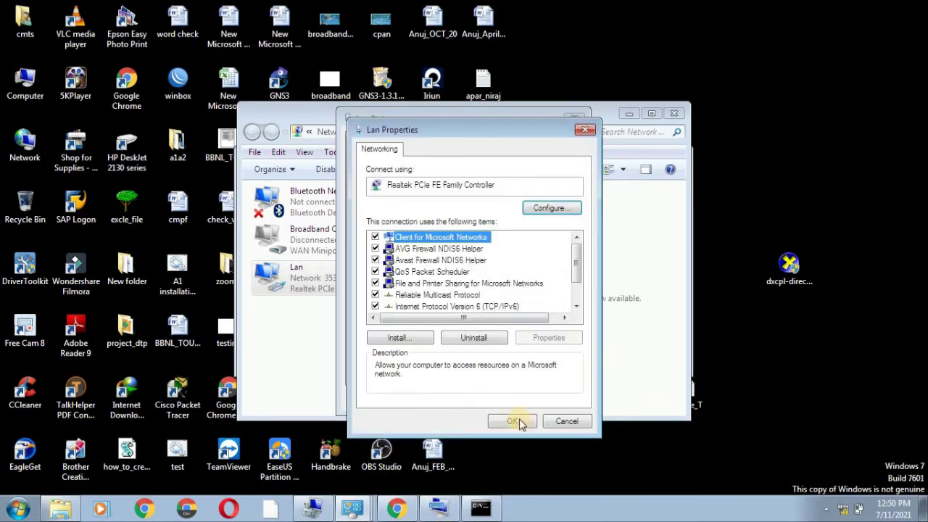
Close the adapter status window and run 'ping 192.168.1.99 -t' in Command Prompt.
click(557, 403)
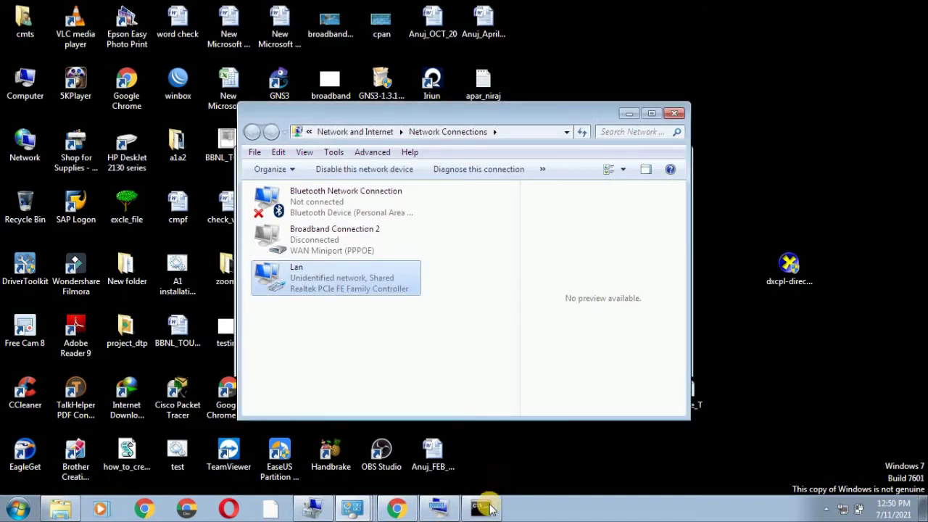
click(482, 510)
click(436, 296)
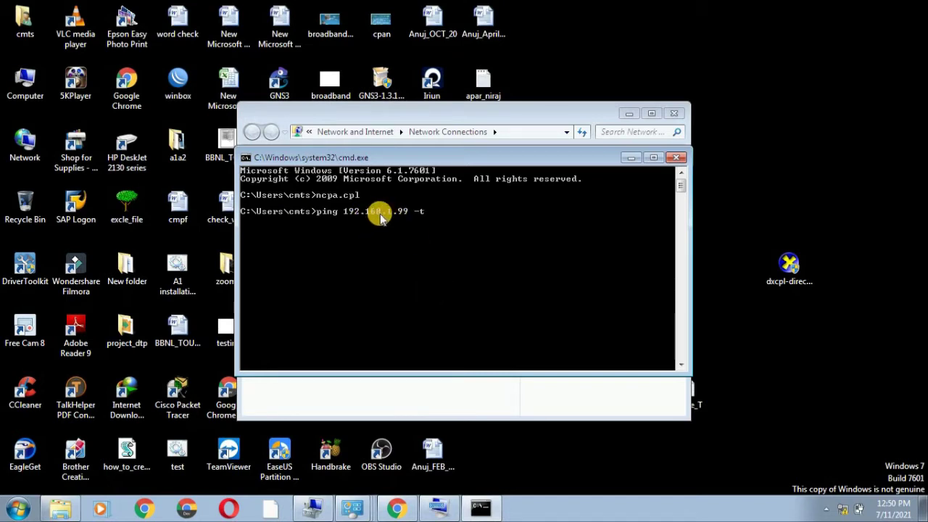
key(Return)
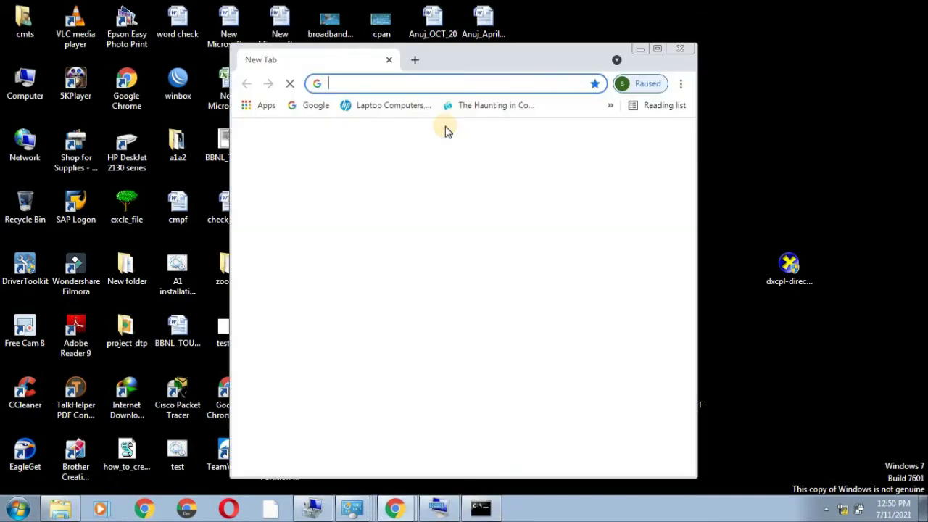
click(658, 47)
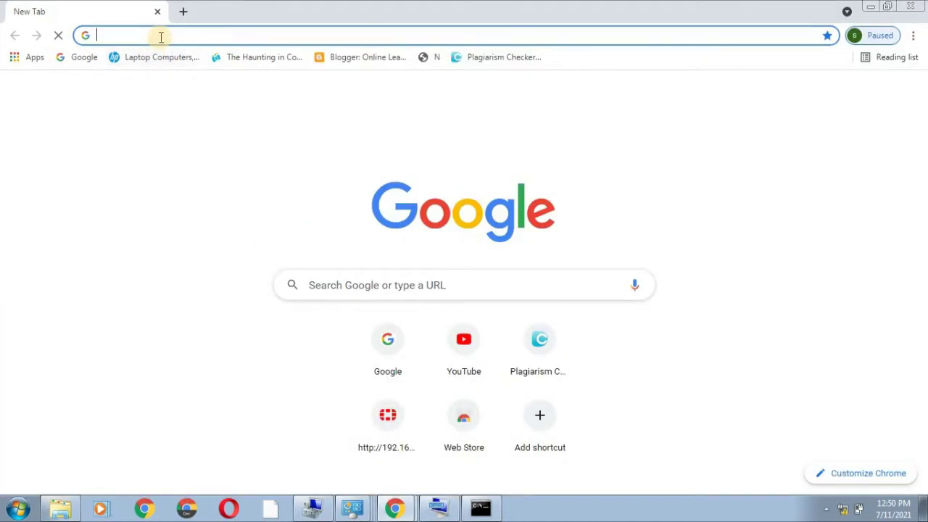
click(161, 36)
text(https)
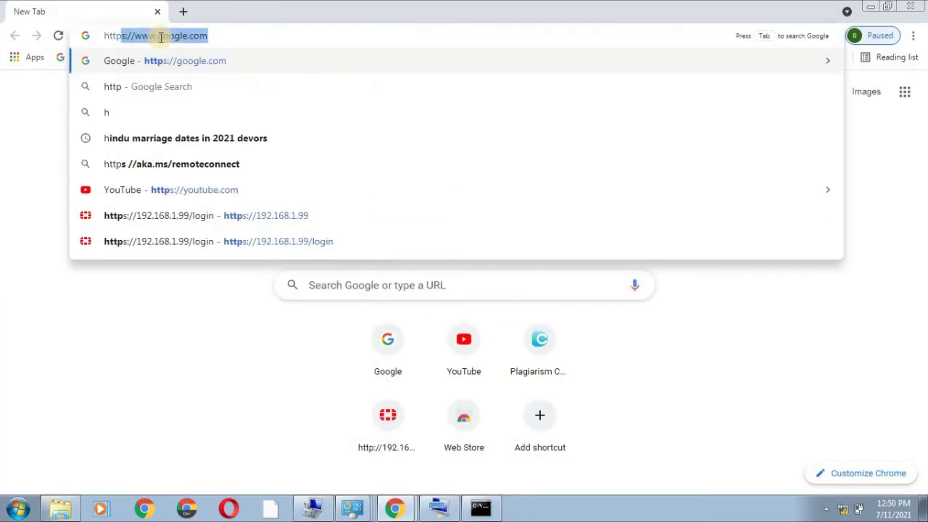
key(BackSpace)
key(BackSpace)
text(://19)
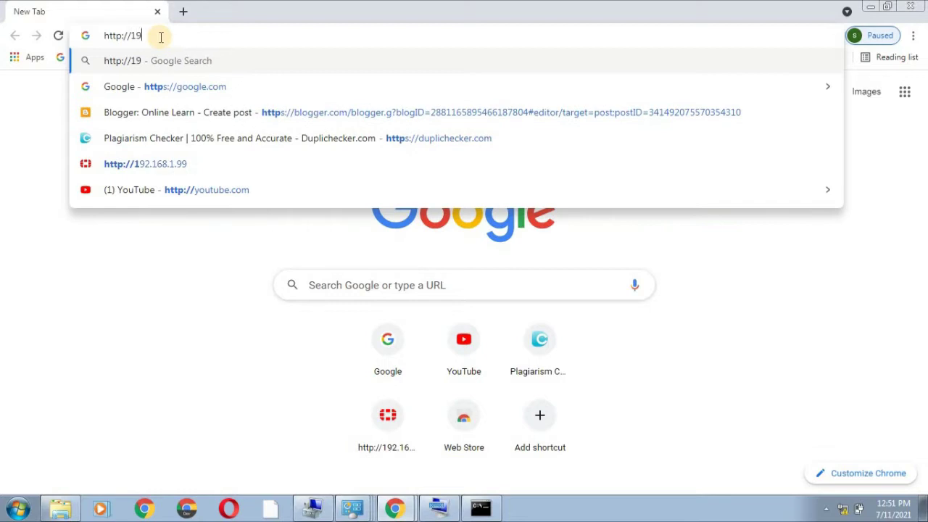
text(2.168)
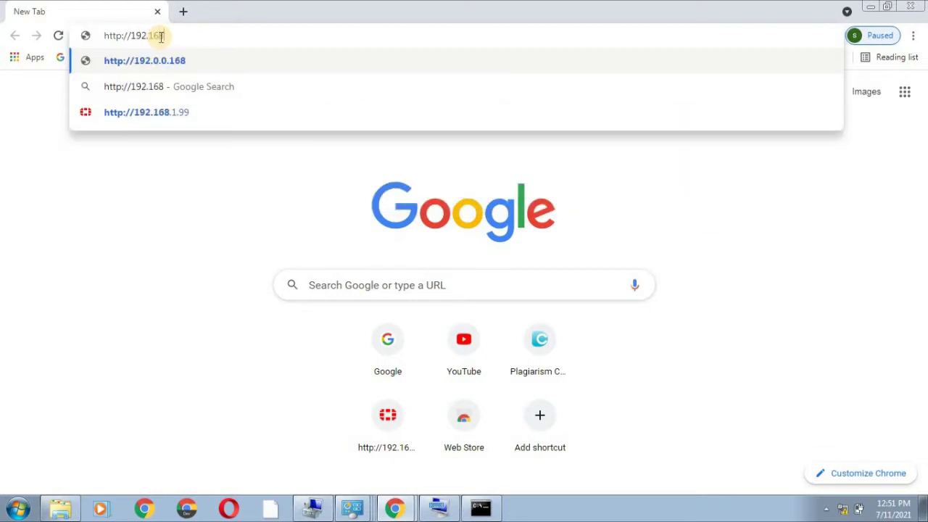
text(.1.99)
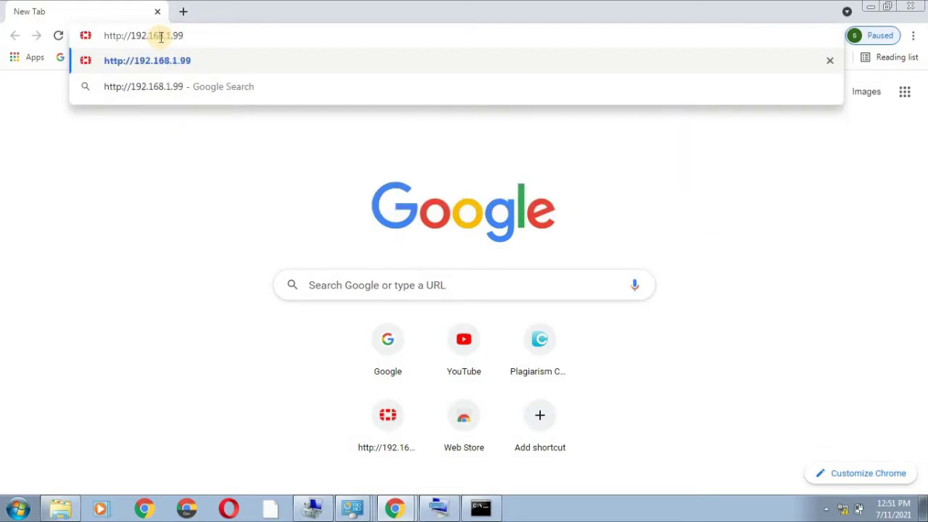
key(Return)
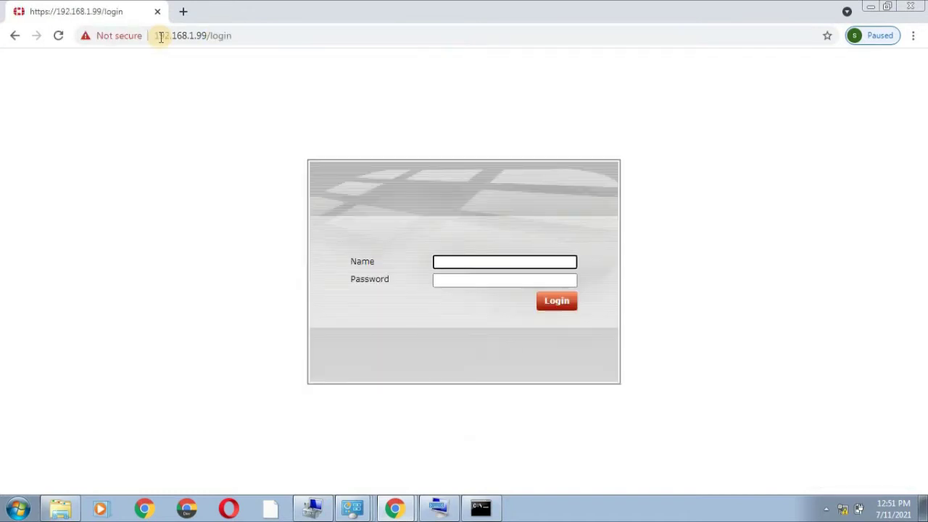
Log in to the FortiGate with the admin password, then bring up the dashboard widget list.
key(Tab)
text(123)
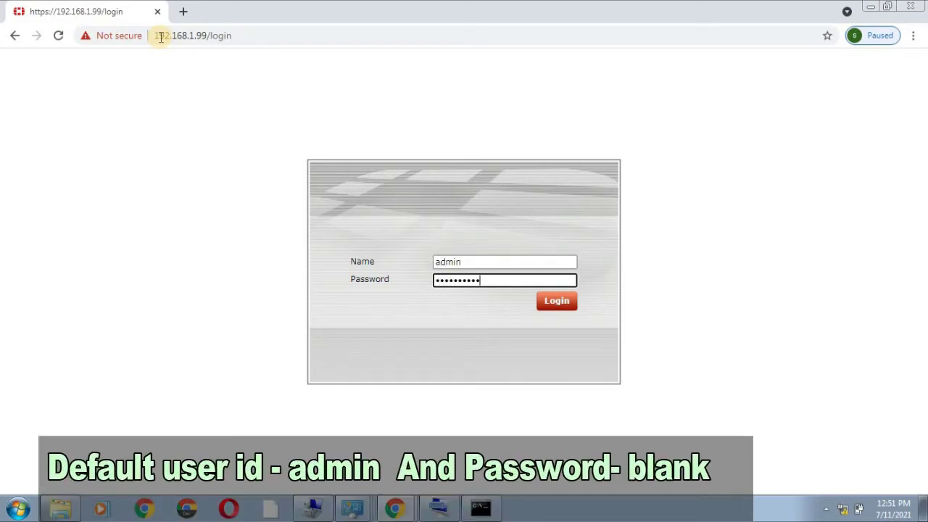
click(557, 302)
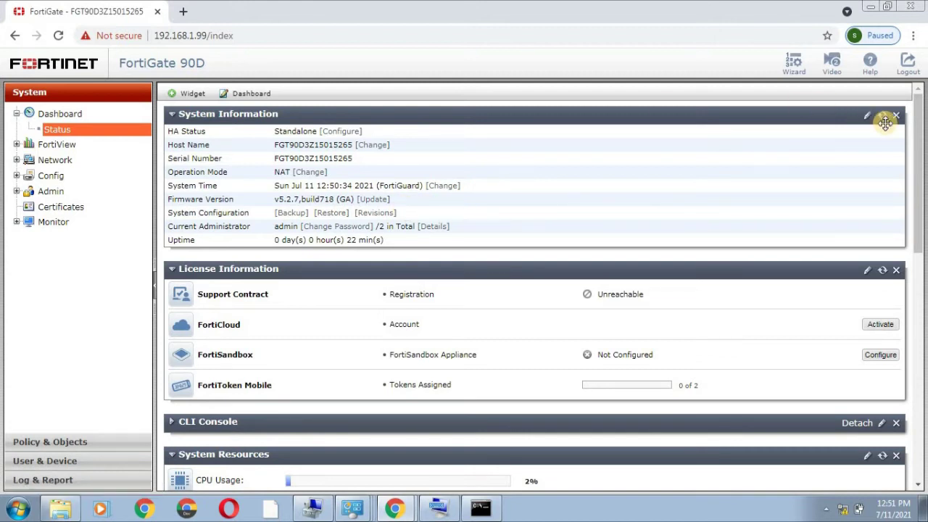
click(186, 95)
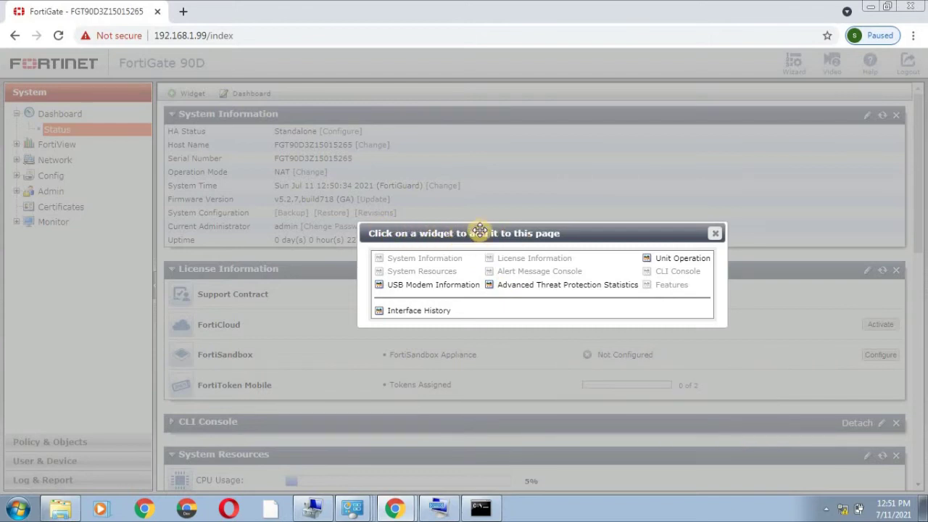
click(397, 314)
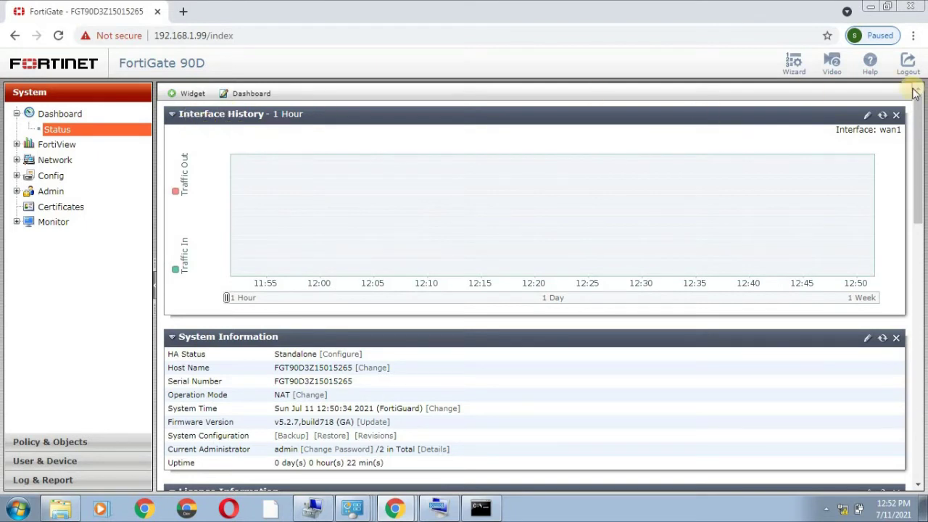
click(897, 116)
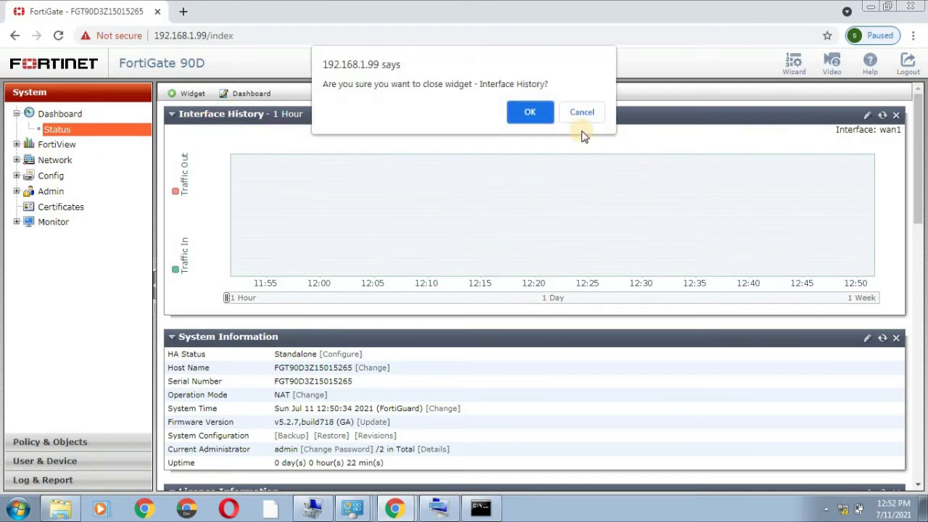
click(529, 112)
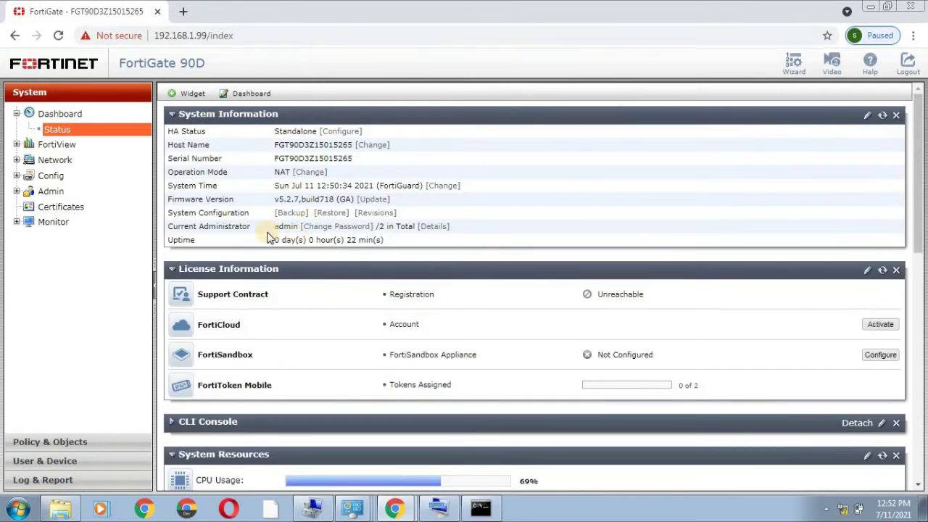
click(58, 163)
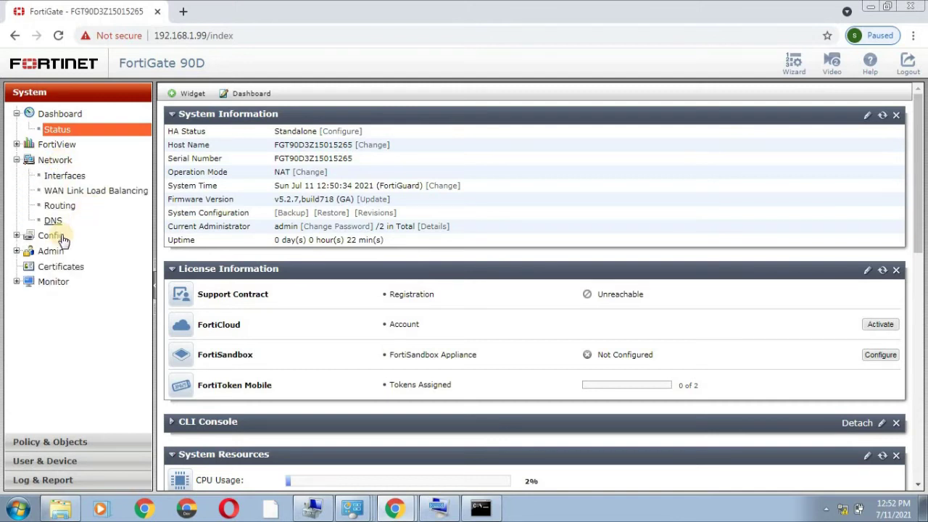
click(55, 176)
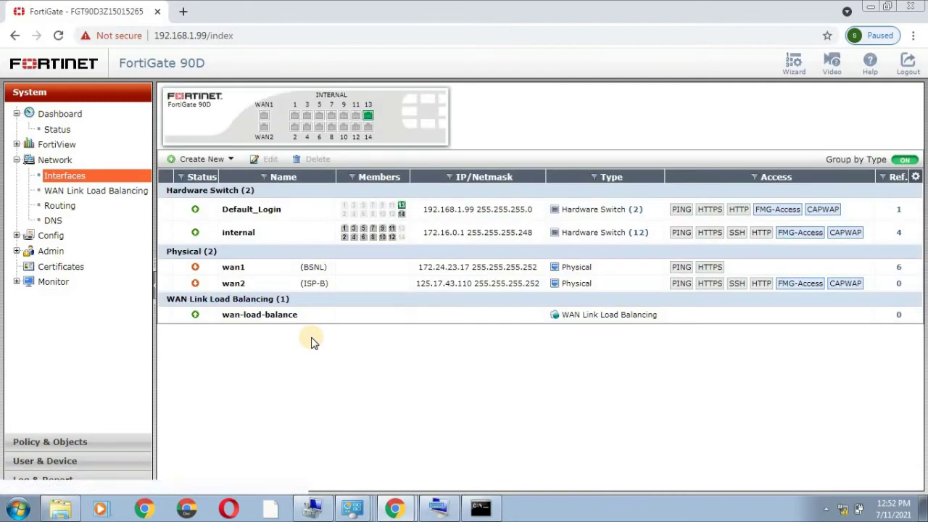
click(57, 131)
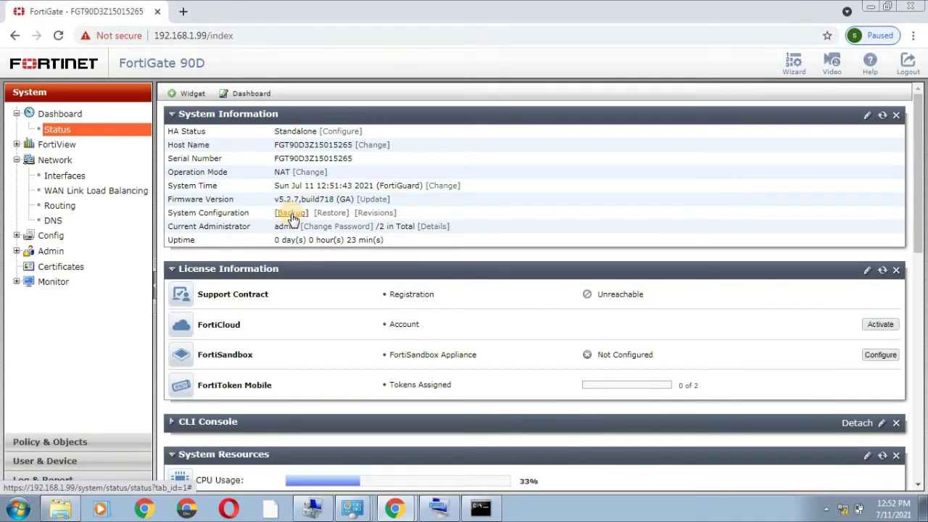
click(291, 214)
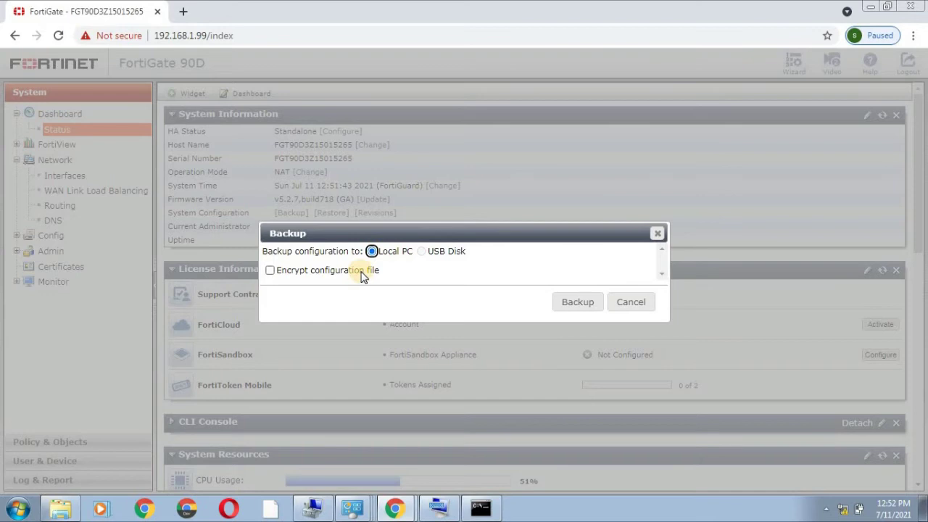
Download an unencrypted .conf configuration backup to the local PC.
click(586, 308)
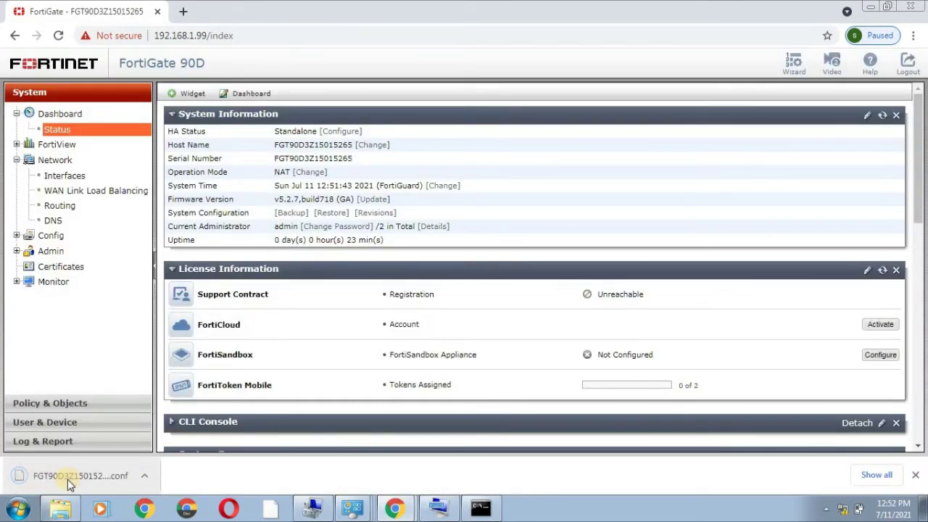
Show the downloaded .conf backup in the Downloads folder and open its context menu.
click(145, 476)
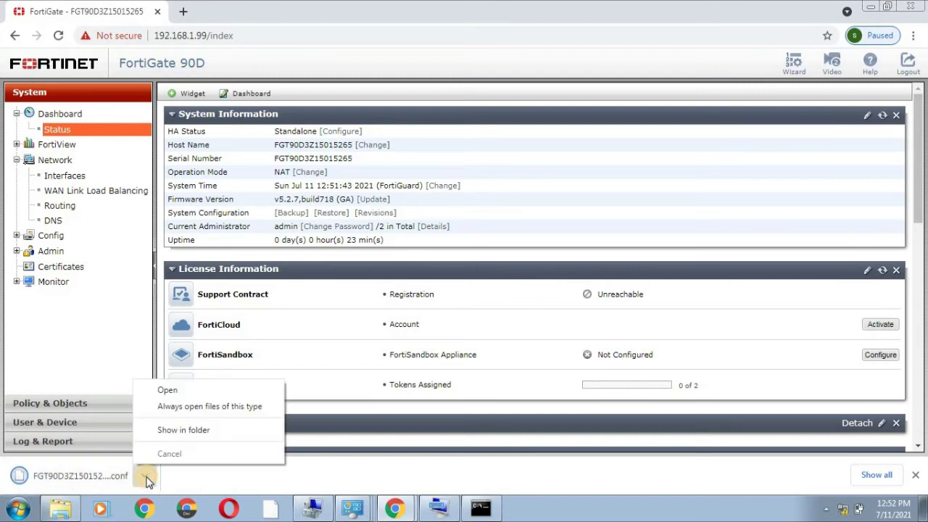
click(187, 431)
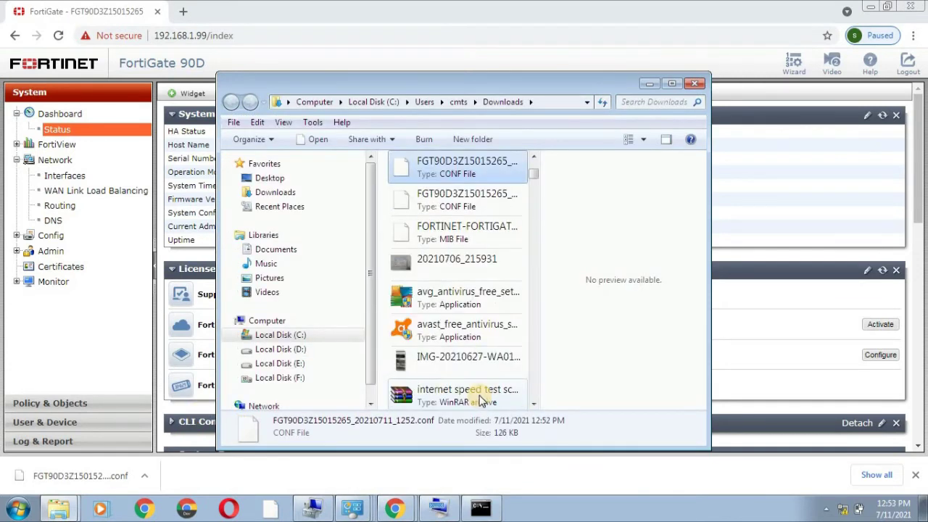
right_click(470, 171)
Copy the FGT90D3Z15015265_20210711_1252.conf backup onto Local Disk (F:), verify it, and close Explorer.
click(506, 348)
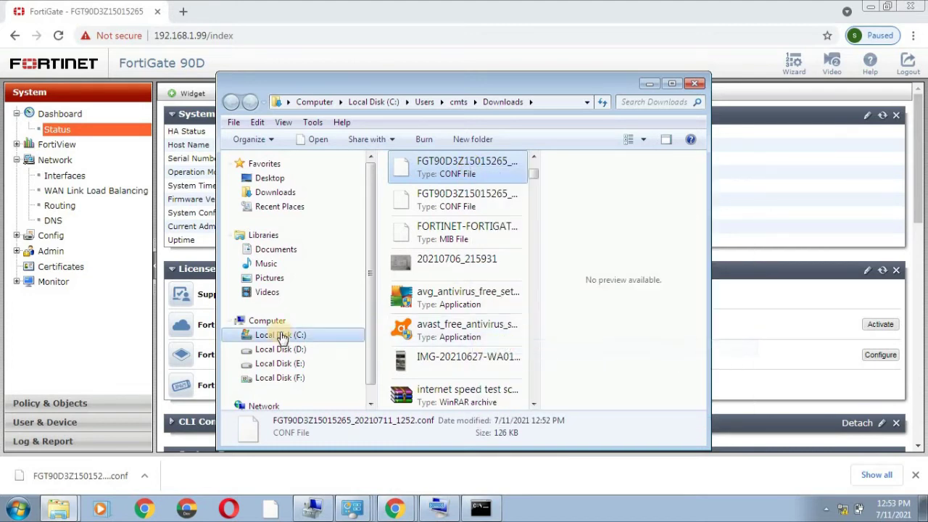
click(292, 379)
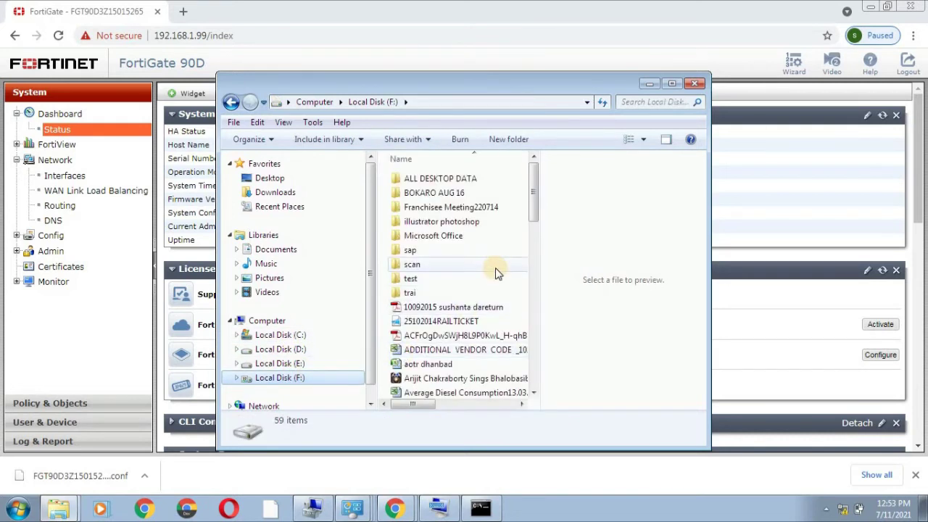
key(super+Up)
scroll(286, 187, down, 8)
right_click(287, 190)
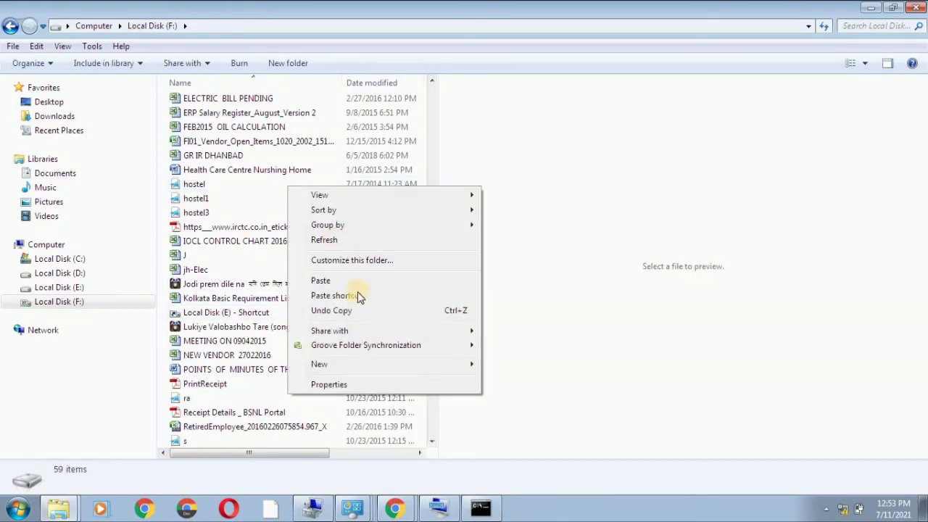
click(326, 281)
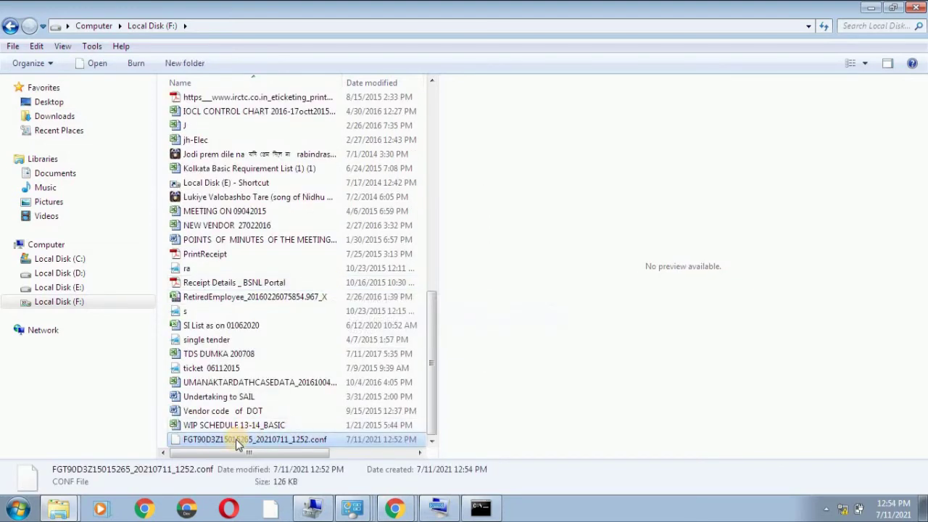
click(237, 441)
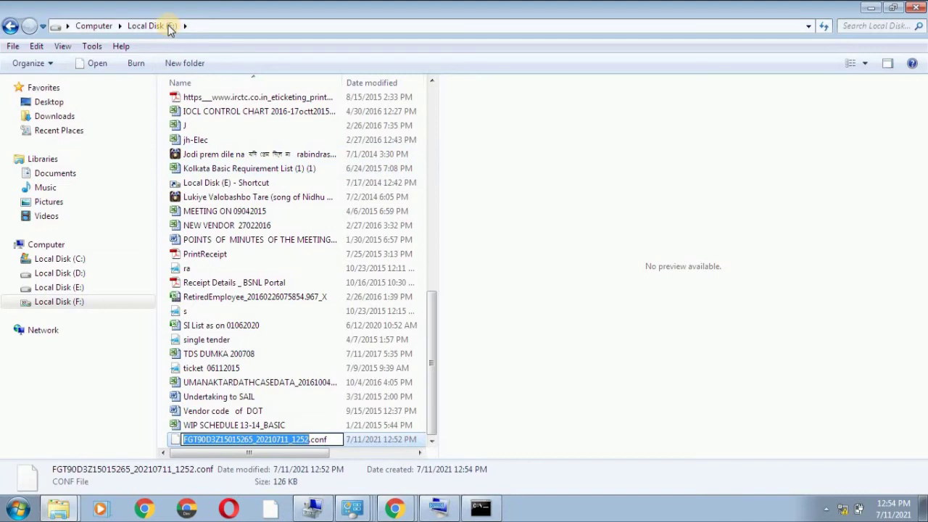
click(917, 7)
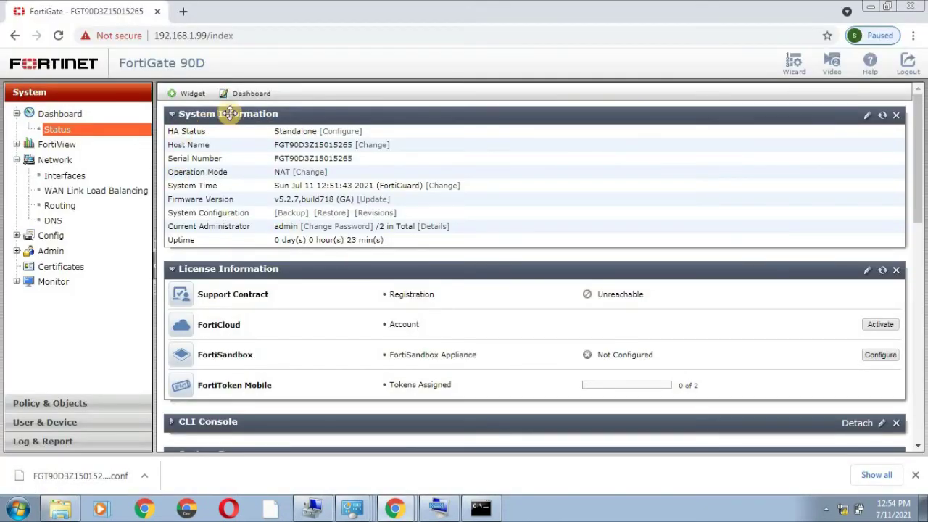
Add the Interface History widget to the dashboard and go to Network > Interfaces.
click(198, 94)
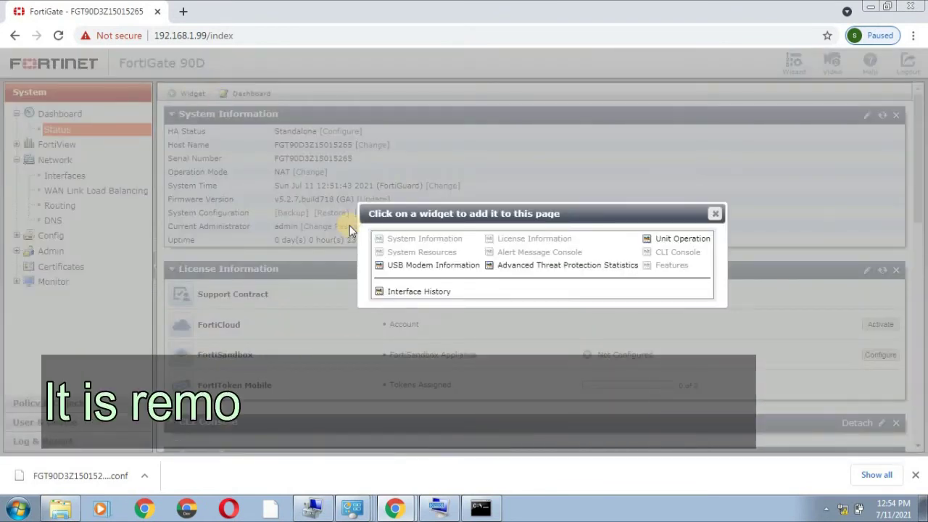
click(412, 293)
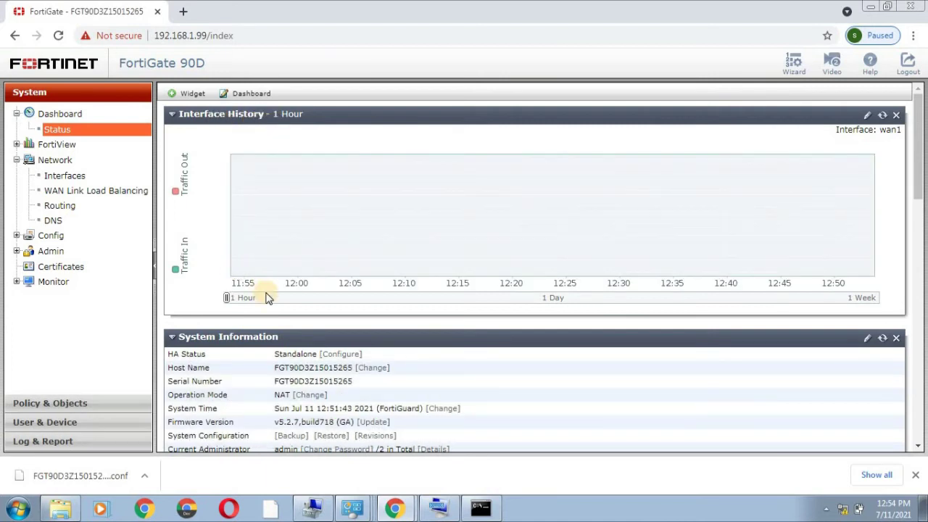
click(58, 178)
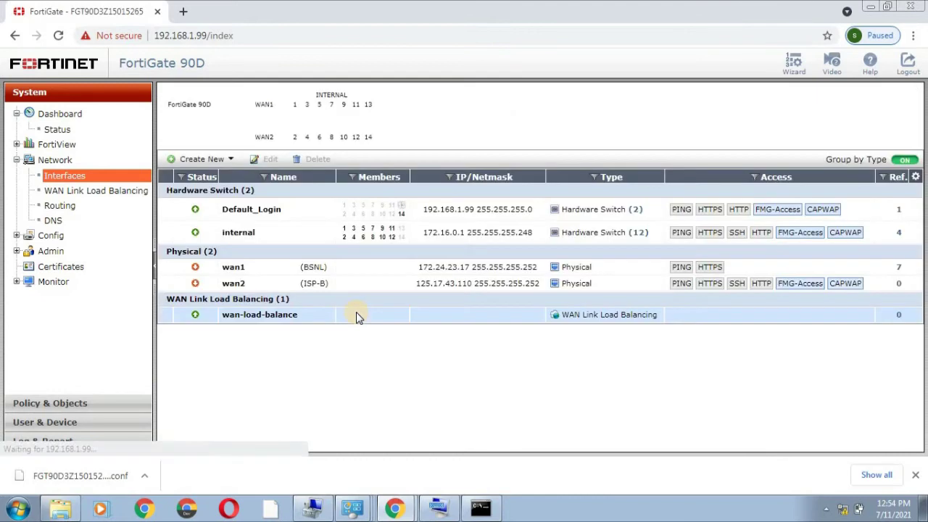
Check that wan2's alias is 'ISP-B test backup', save it, and return to the Status dashboard.
double_click(322, 283)
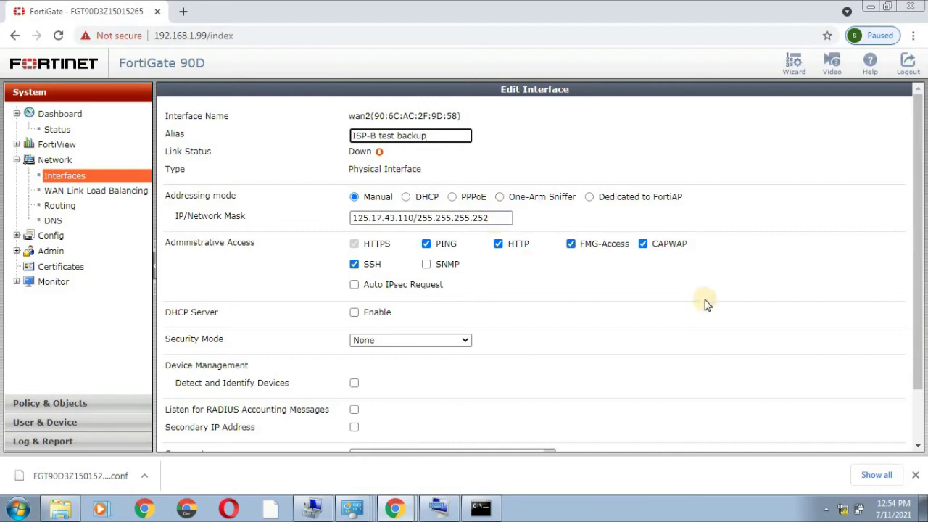
scroll(912, 190, down, 1)
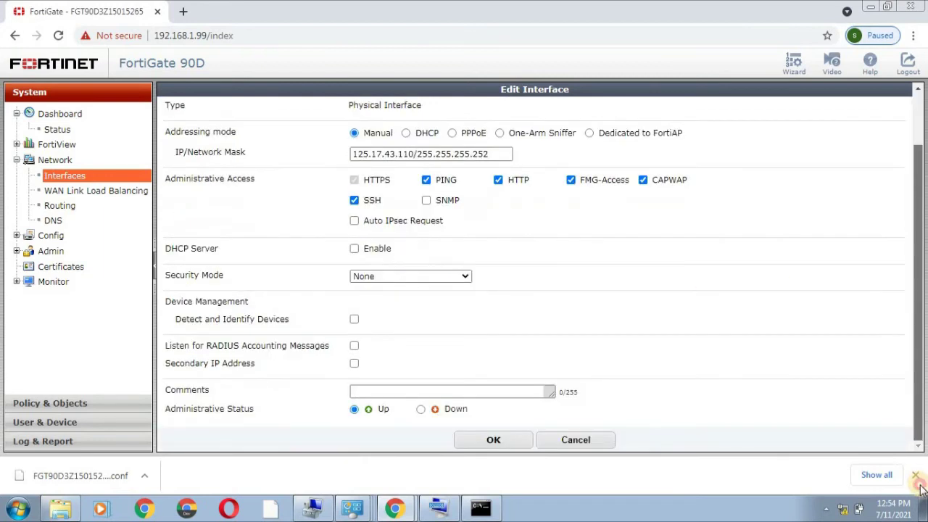
click(494, 440)
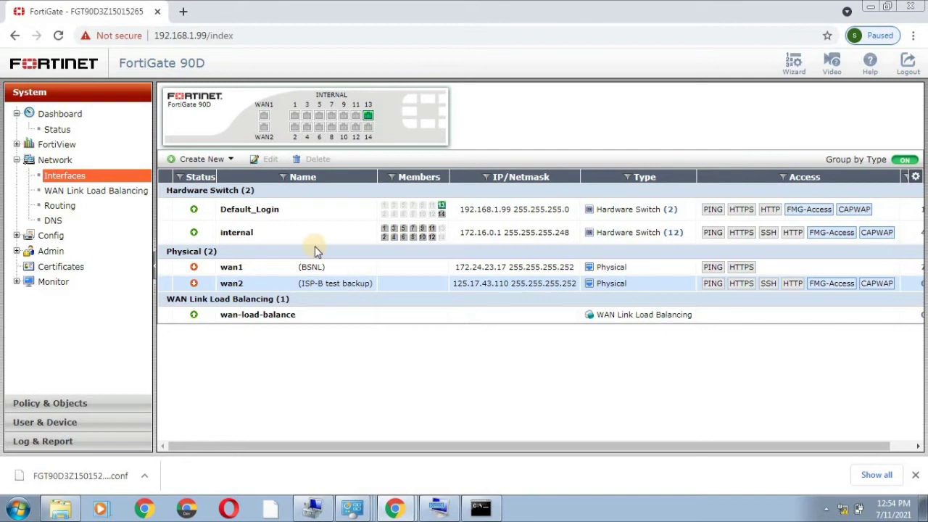
click(58, 131)
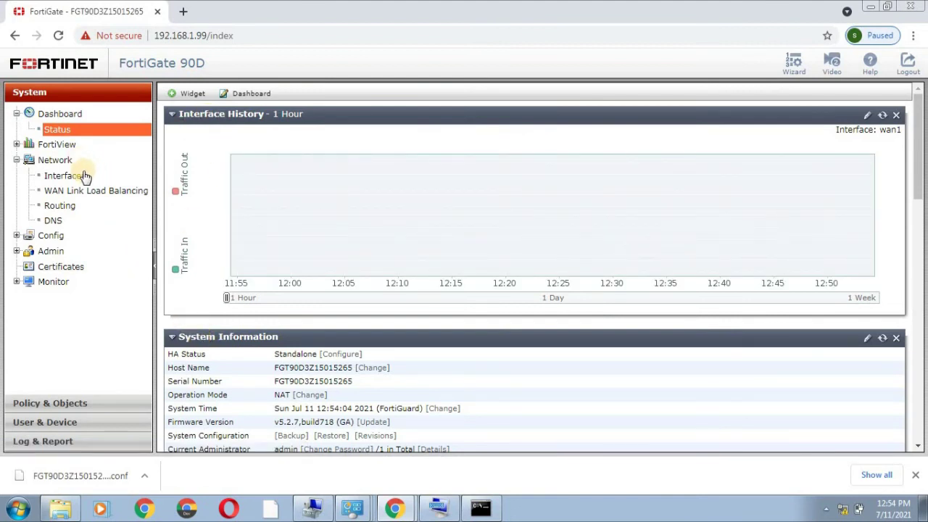
Start a System Configuration restore and browse to Local Disk (F:) in the file picker.
click(331, 436)
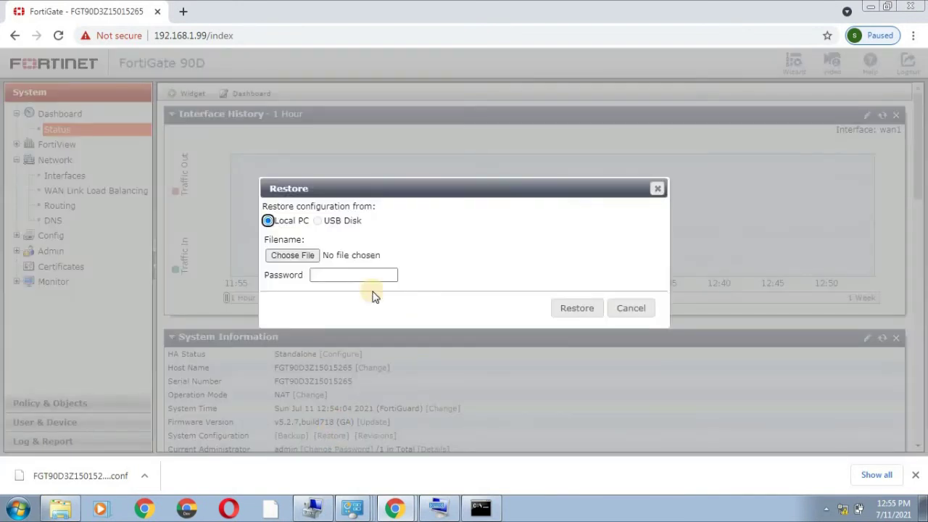
click(286, 257)
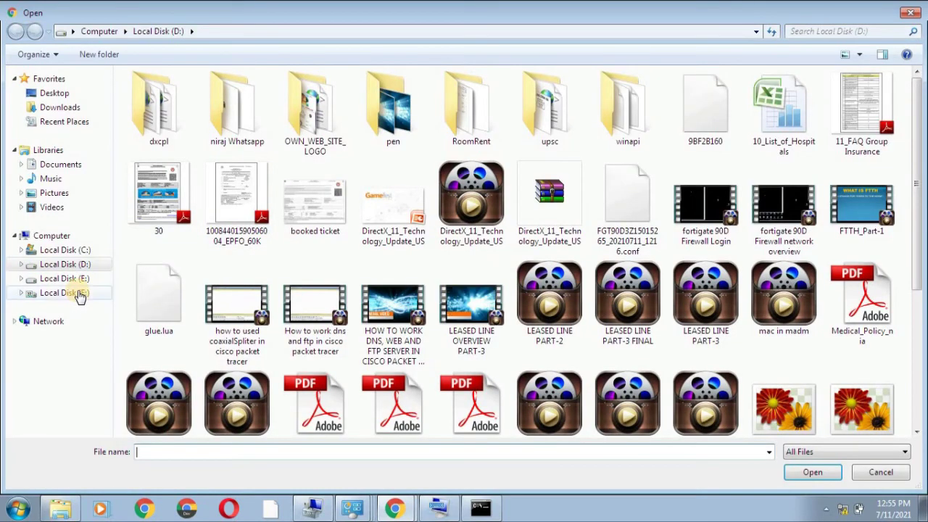
click(62, 293)
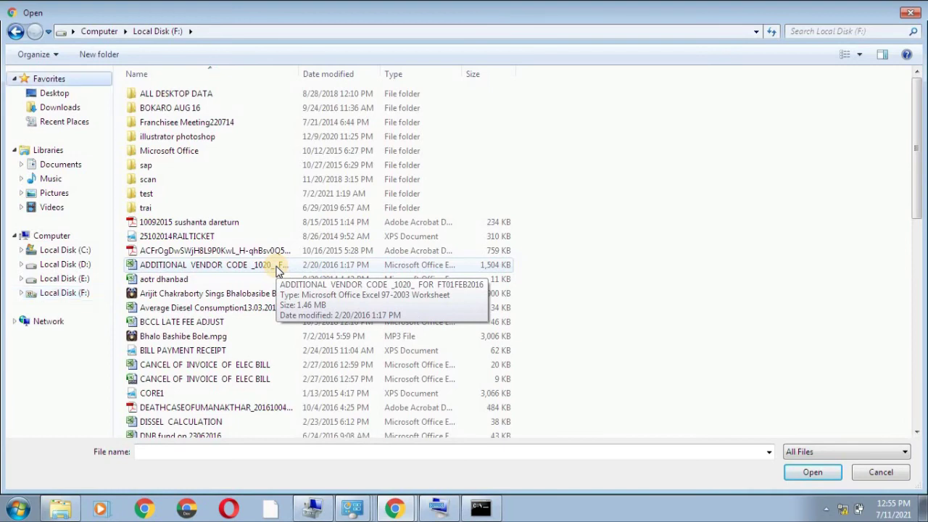
Pick FGT90D3Z15015265_20210711_1252.conf on Local Disk (F:) as the file to restore.
click(211, 268)
text(feb)
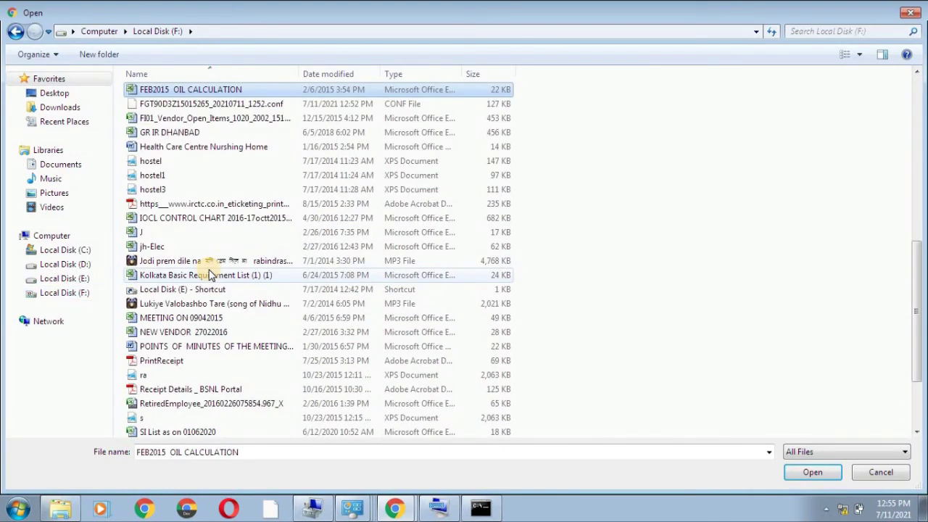
key(Down)
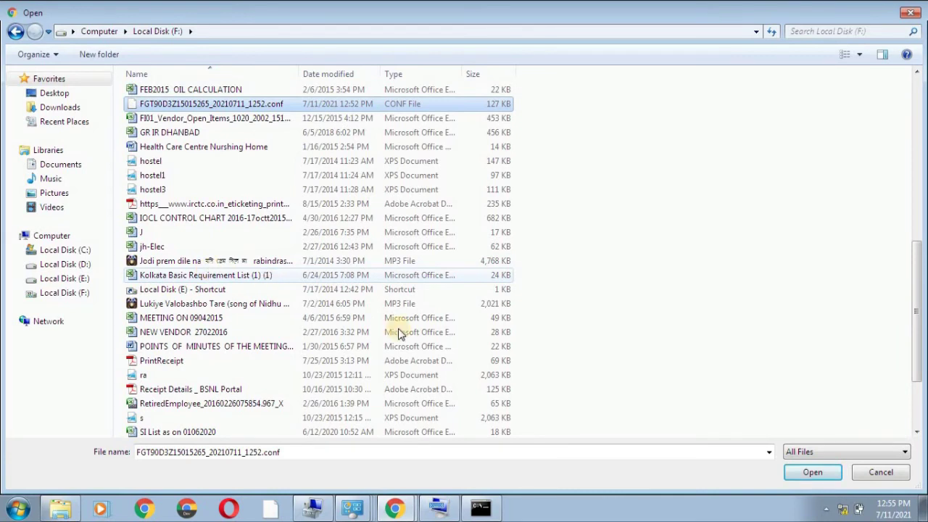
double_click(231, 105)
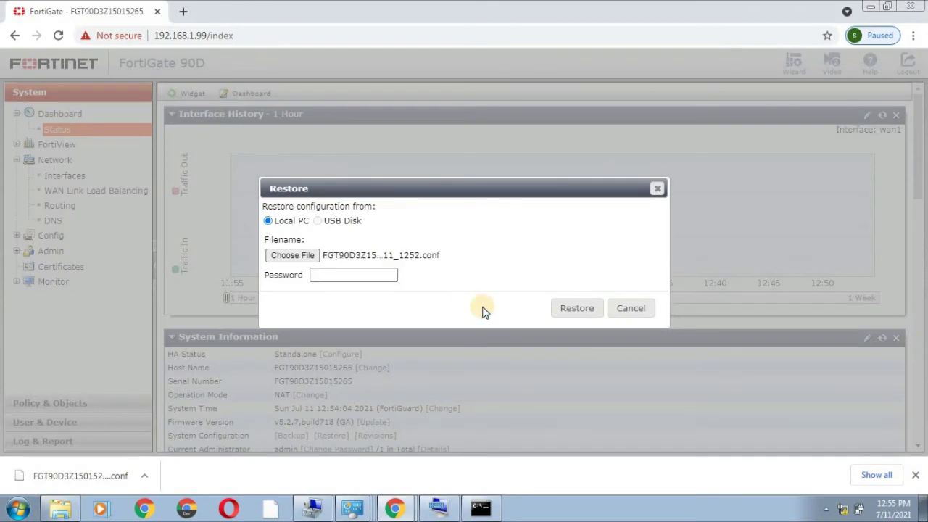
Restore FGT90D3Z15015265_20210711_1252.conf and watch the ping while the FortiGate reboots to its login page.
click(576, 308)
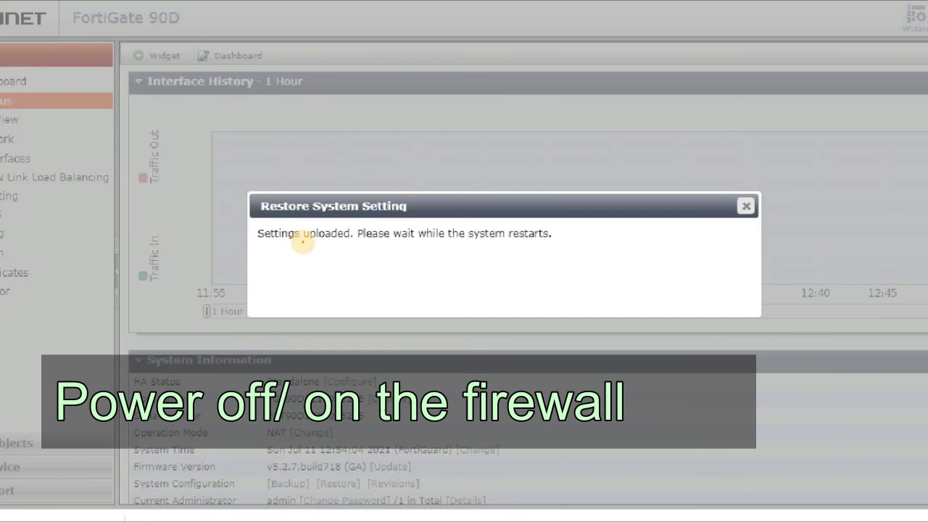
drag(285, 244, 247, 280)
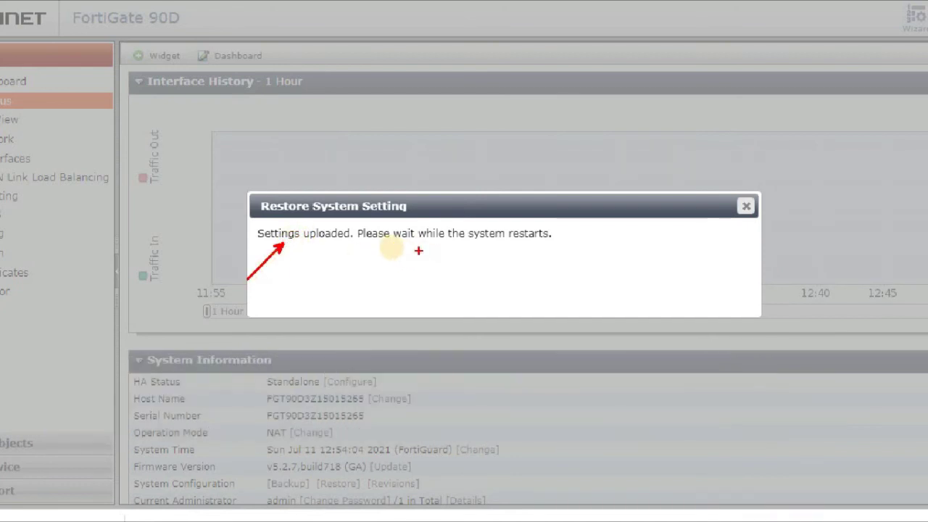
drag(412, 245, 411, 275)
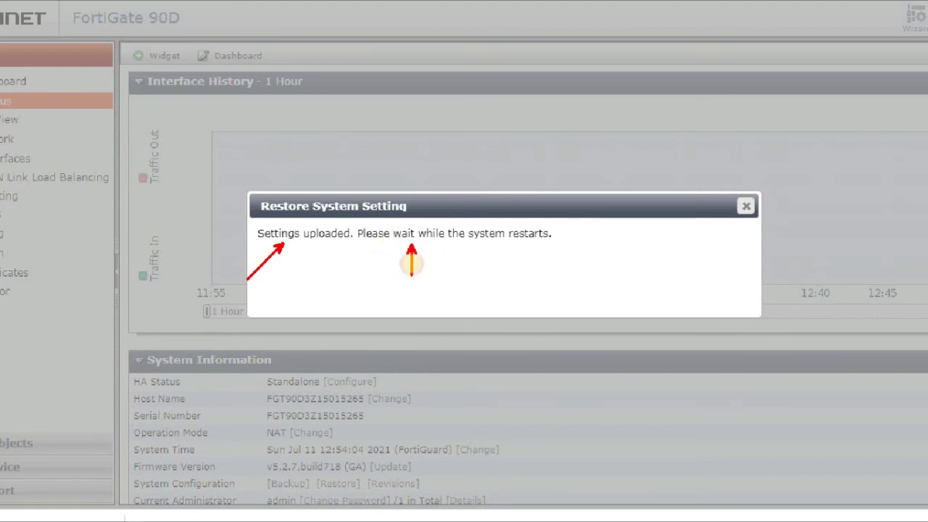
drag(540, 236, 565, 293)
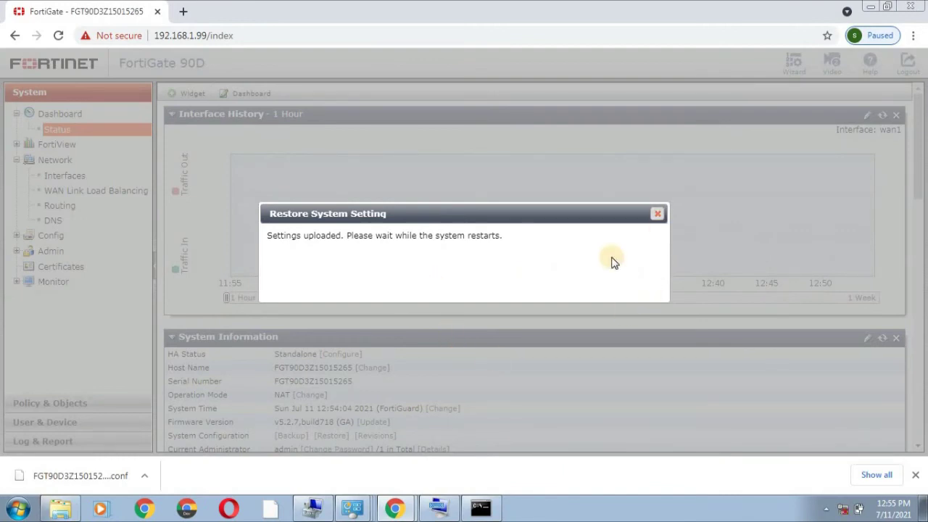
click(478, 510)
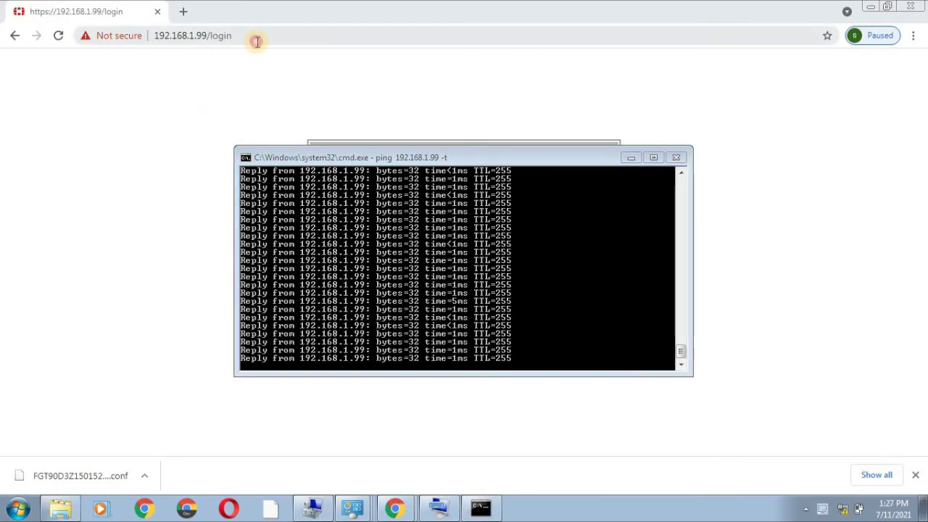
click(256, 40)
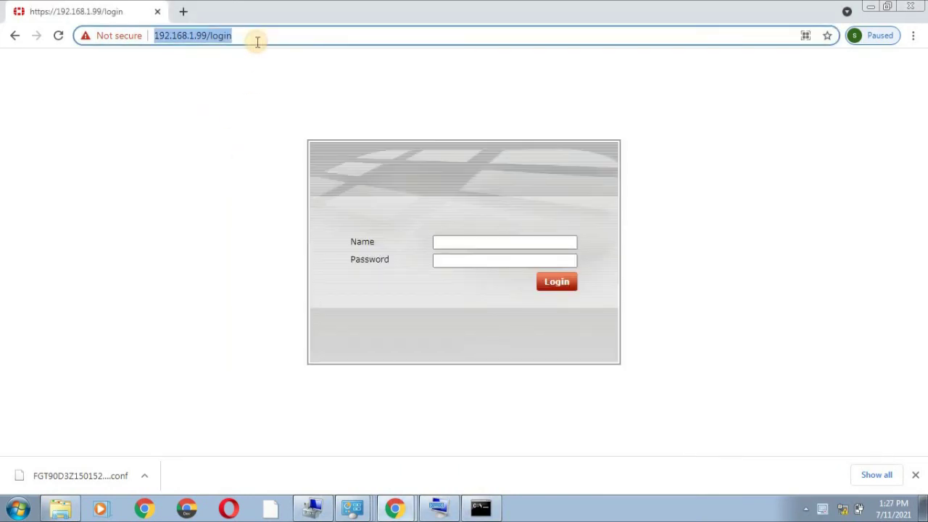
Reload 192.168.1.99/login and log in with the admin account and its password.
key(Return)
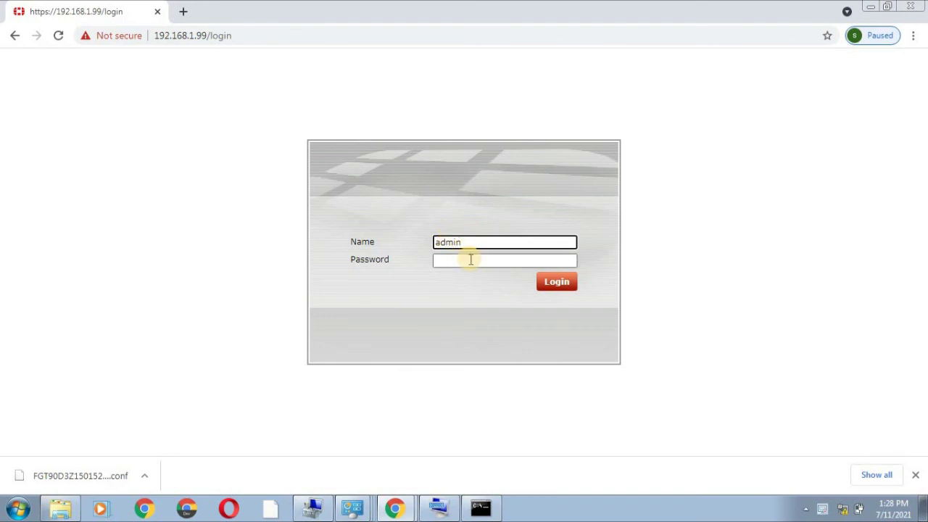
click(470, 260)
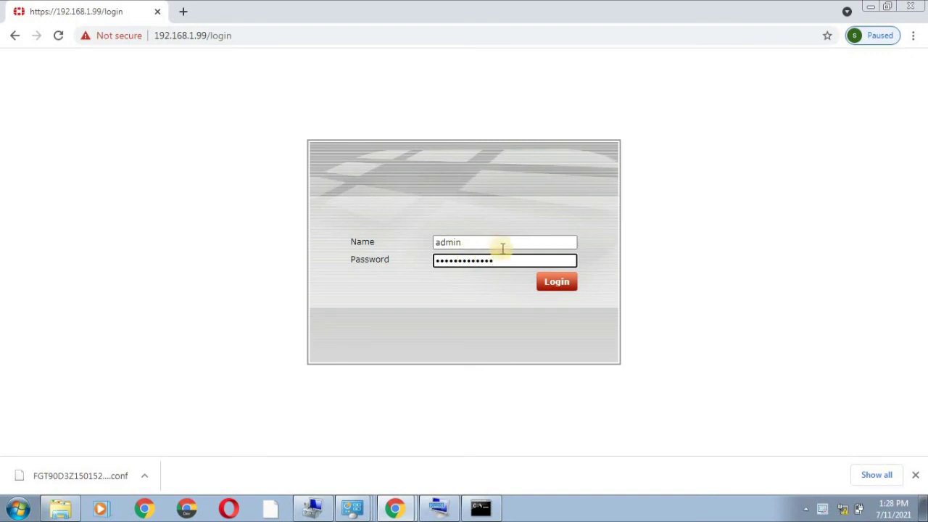
click(563, 282)
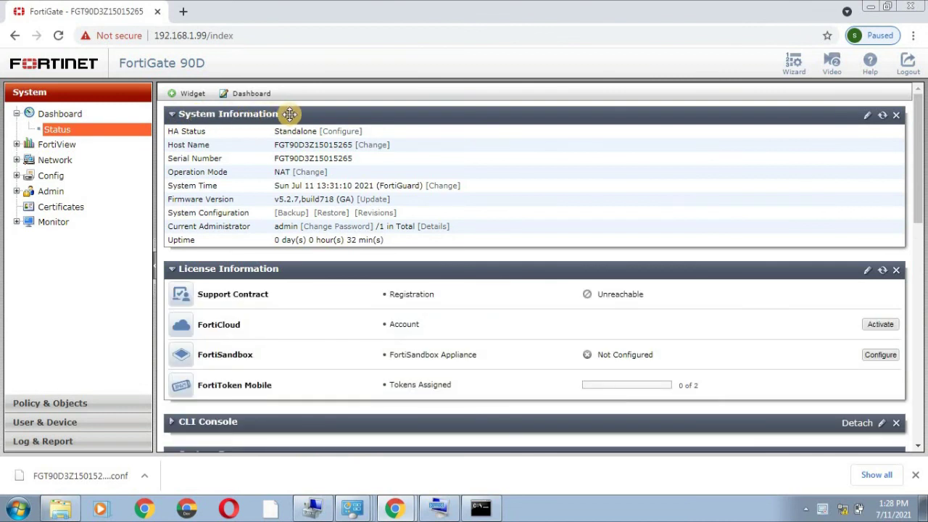
In Network > Interfaces, confirm the wan2 row's alias reads ISP-B again.
click(46, 161)
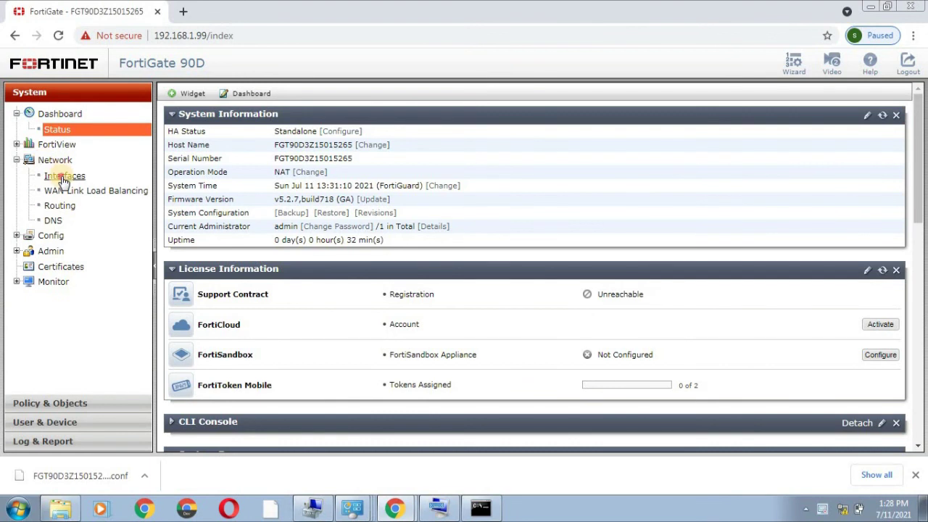
click(59, 176)
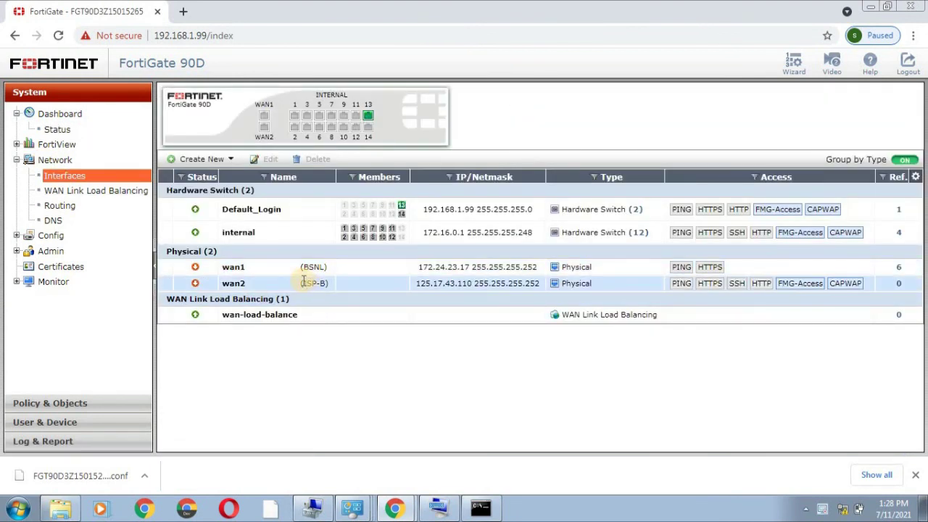
drag(303, 282, 331, 288)
click(328, 286)
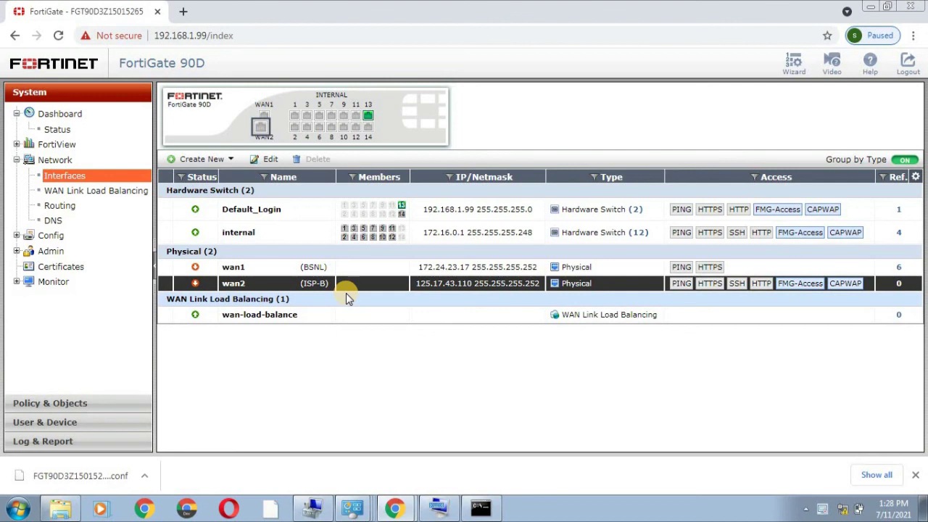
click(94, 135)
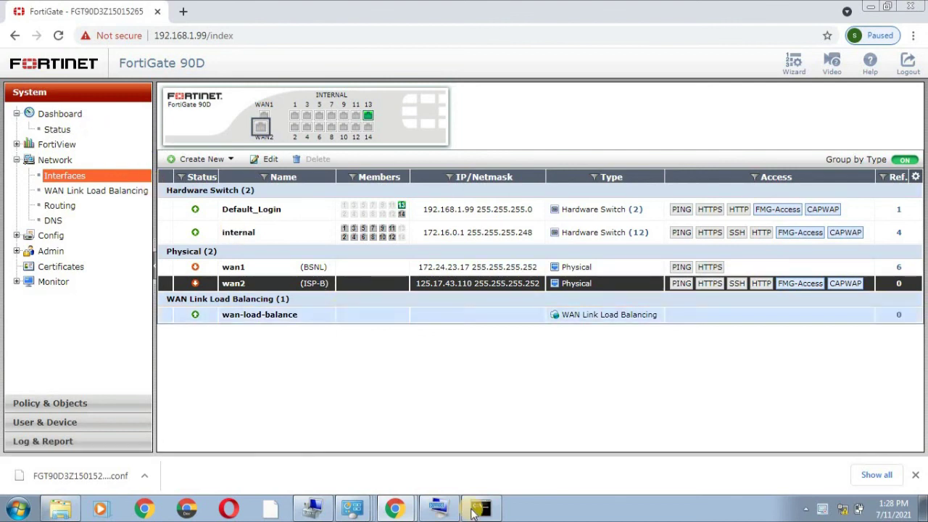
mouse_move(479, 508)
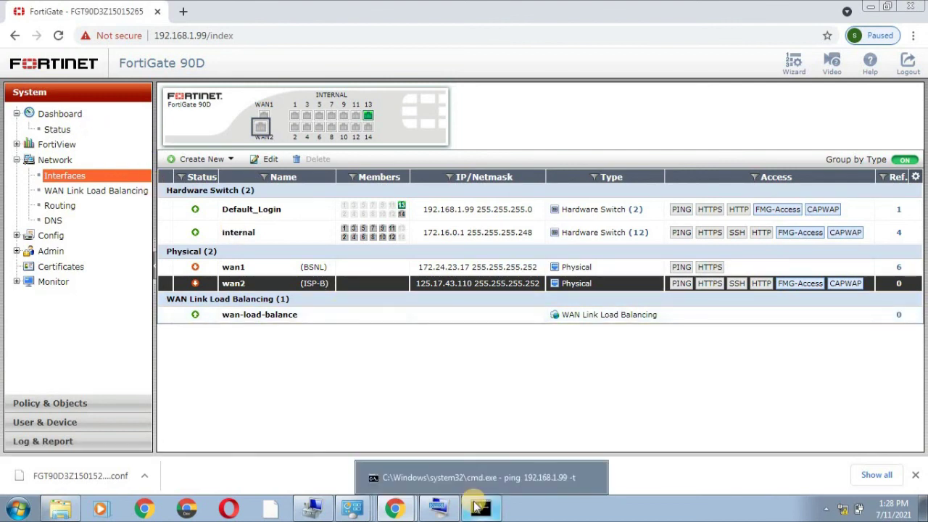